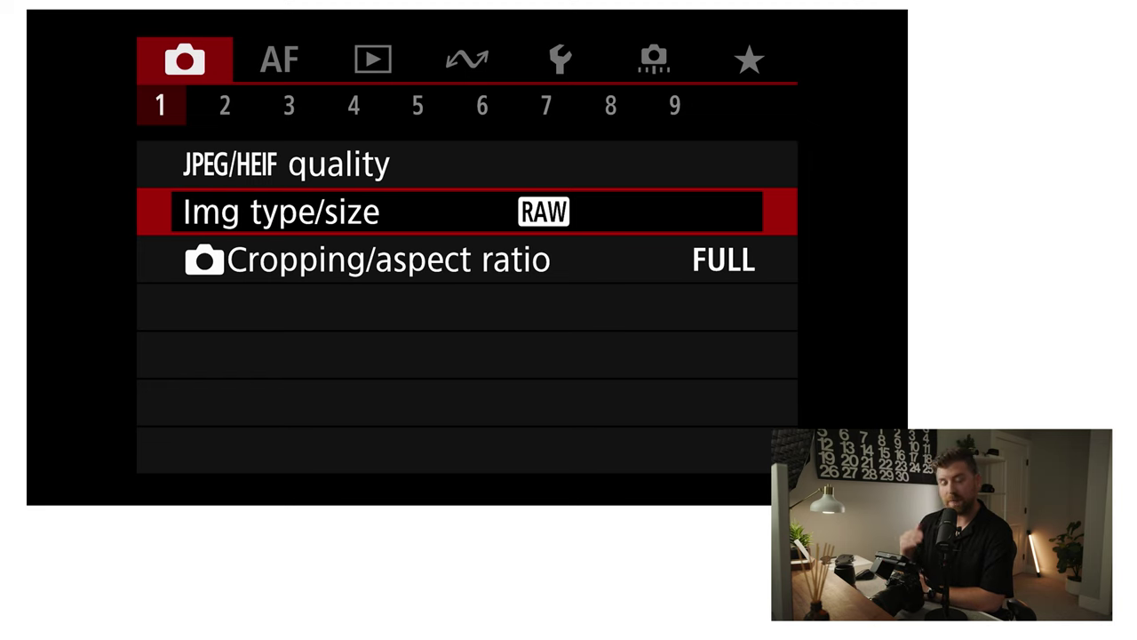
# - Open Cropping/aspect ratio and preview the 1:1, 4:3 and 16:9 crops from FULL
pyautogui.press('Down')
pyautogui.press('Return')
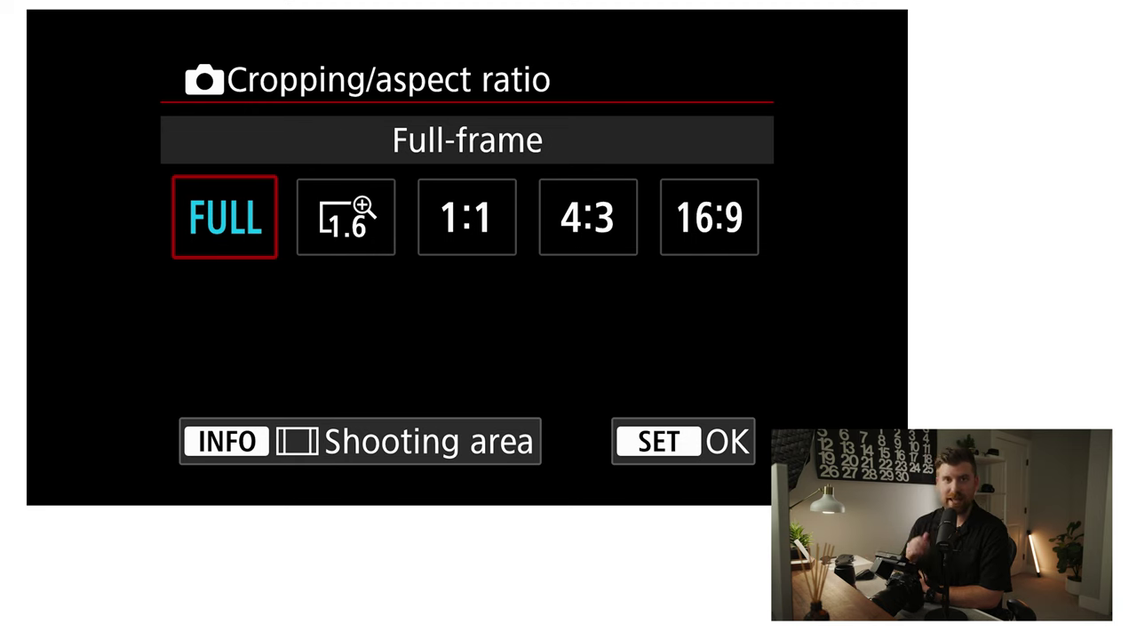
pyautogui.press('Right')
pyautogui.press('Right')
pyautogui.press('Right')
pyautogui.press('Right')
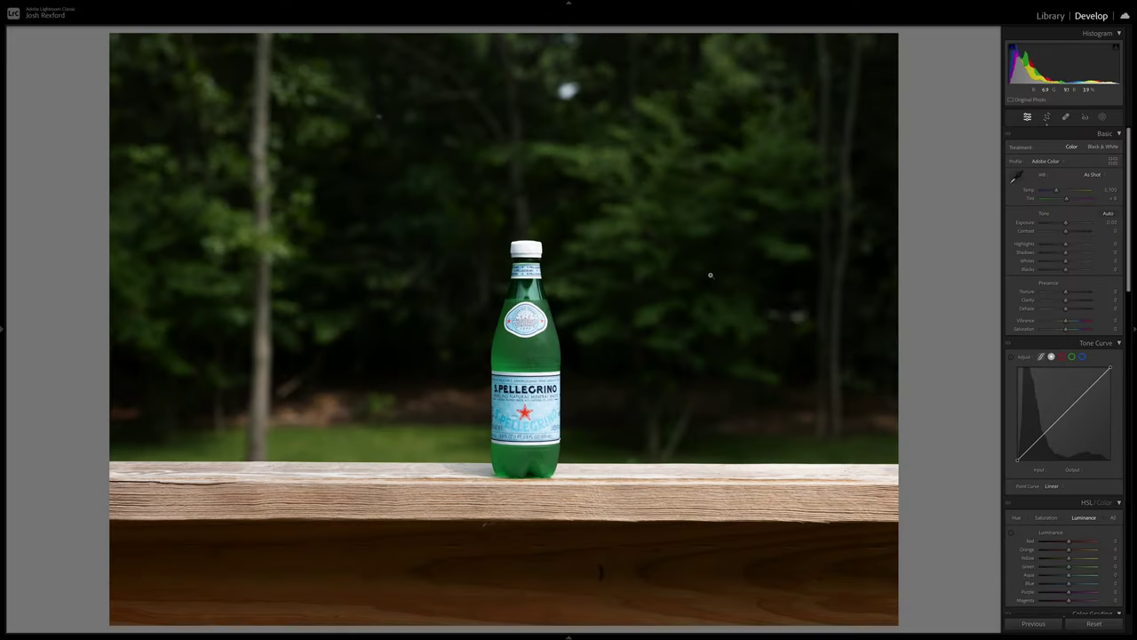
# - Recrop the bottle photo, nudging the image slightly down inside the crop frame
pyautogui.click(1048, 118)
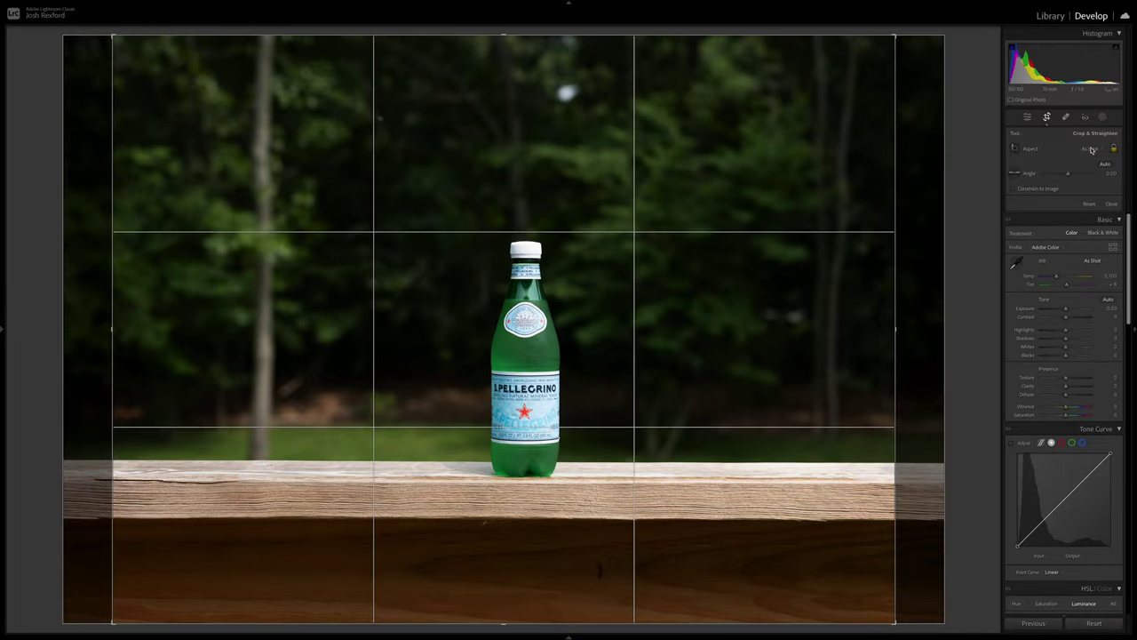
pyautogui.press('Return')
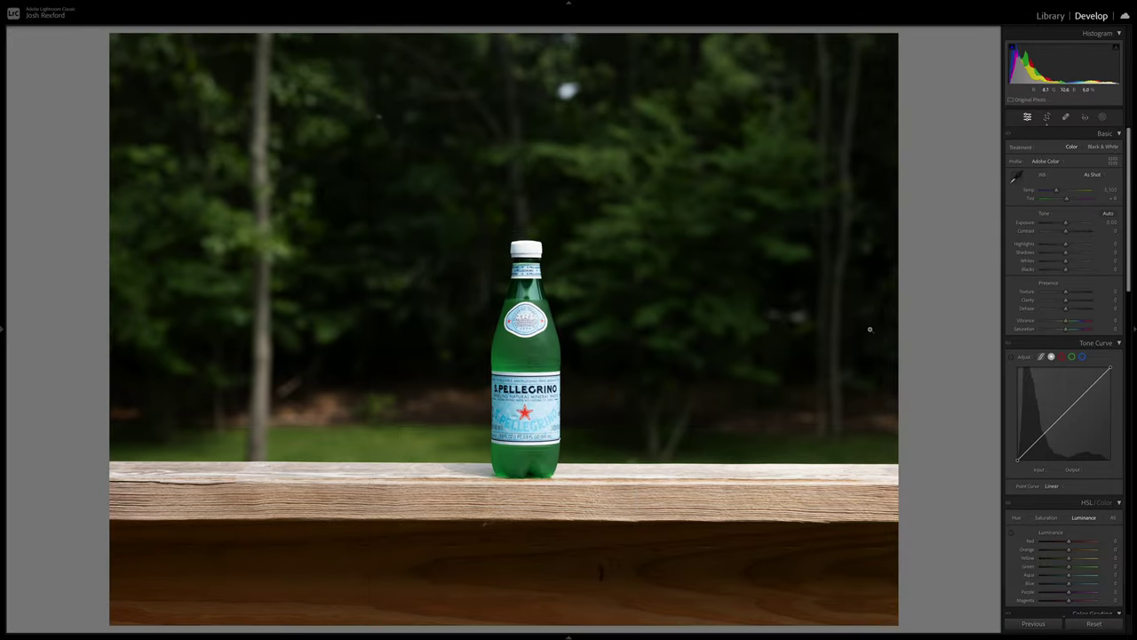
pyautogui.click(1049, 118)
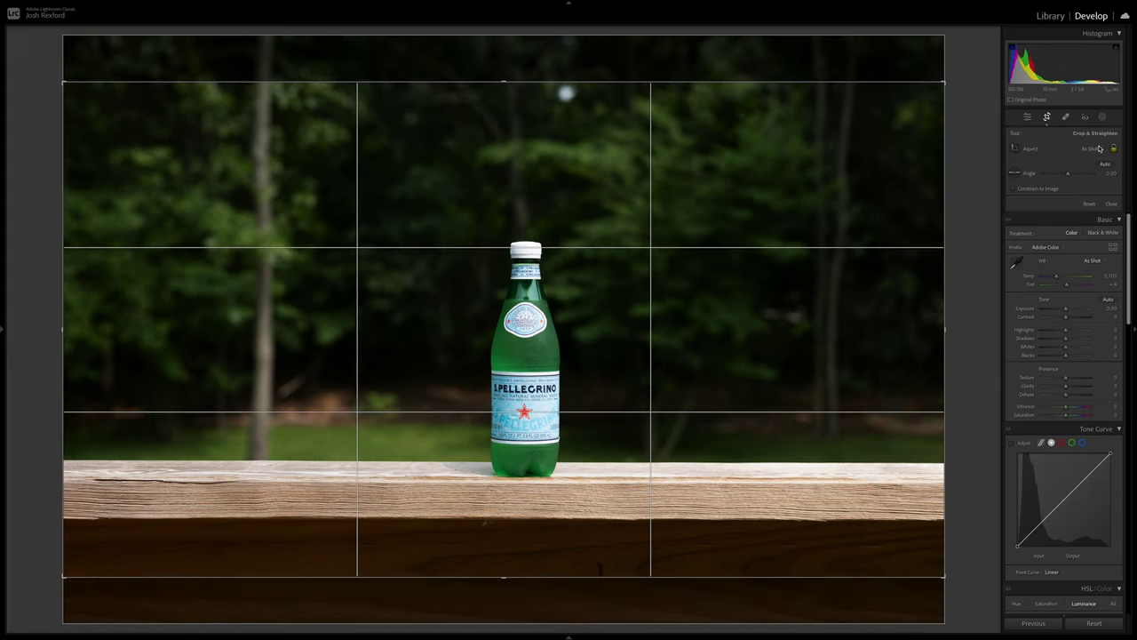
pyautogui.moveTo(373, 152); pyautogui.dragTo(378, 156)
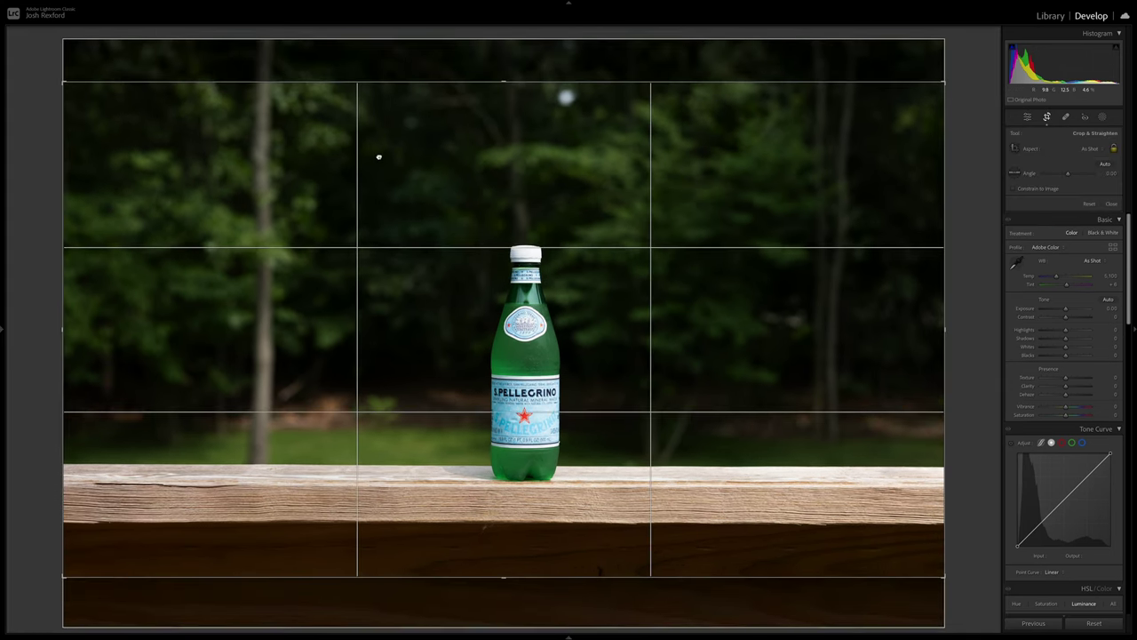
pyautogui.press('Return')
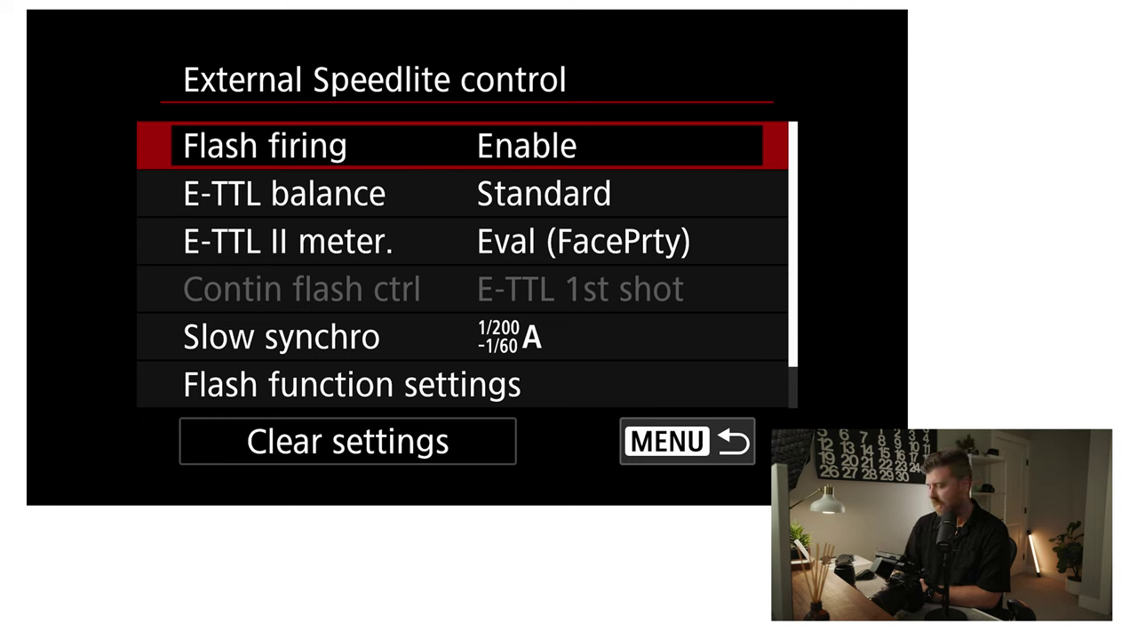
# - Scroll through the Speedlite settings back to Flash firing and return to shooting menu page 3
pyautogui.press('Down')
pyautogui.press('Down')
pyautogui.press('Down')
pyautogui.press('Down')
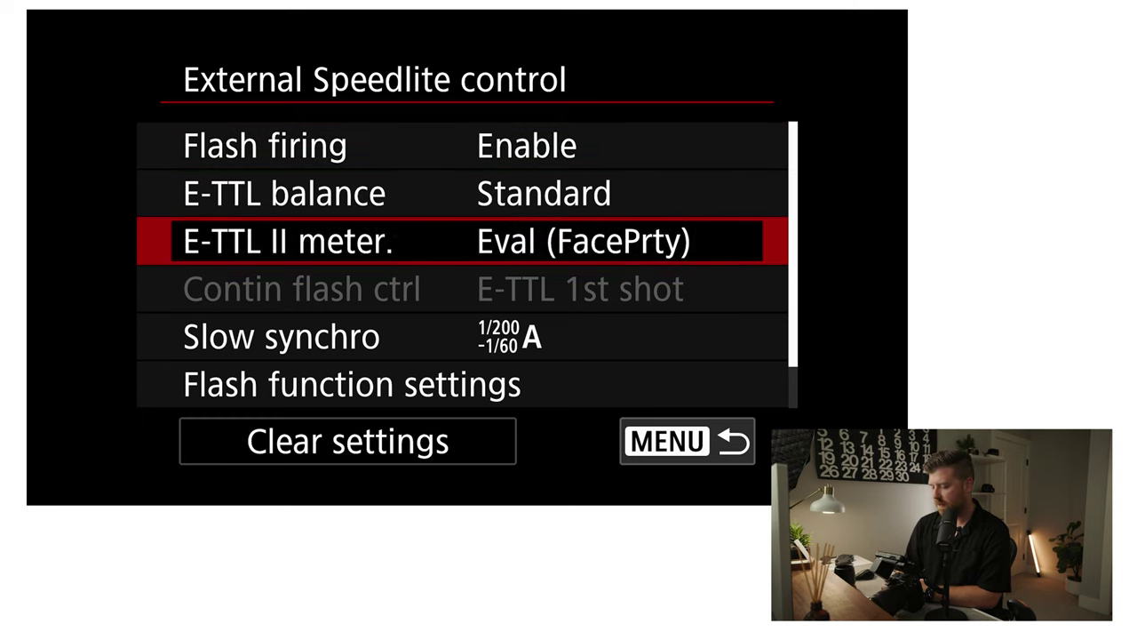
pyautogui.press('Down')
pyautogui.press('Down')
pyautogui.press('Down')
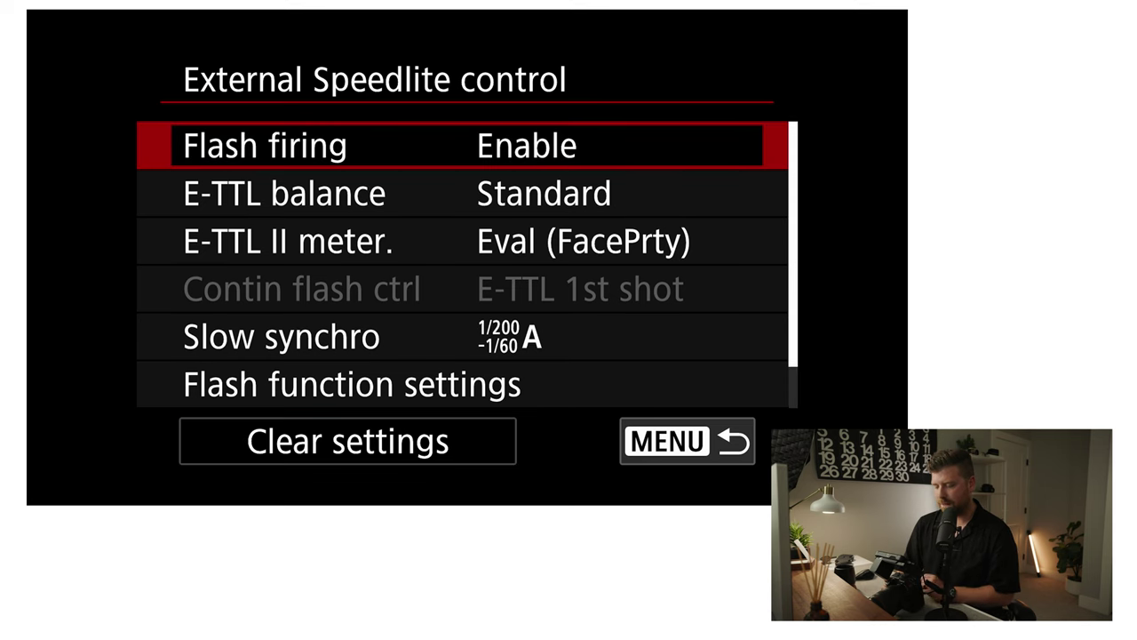
pyautogui.press('Escape')
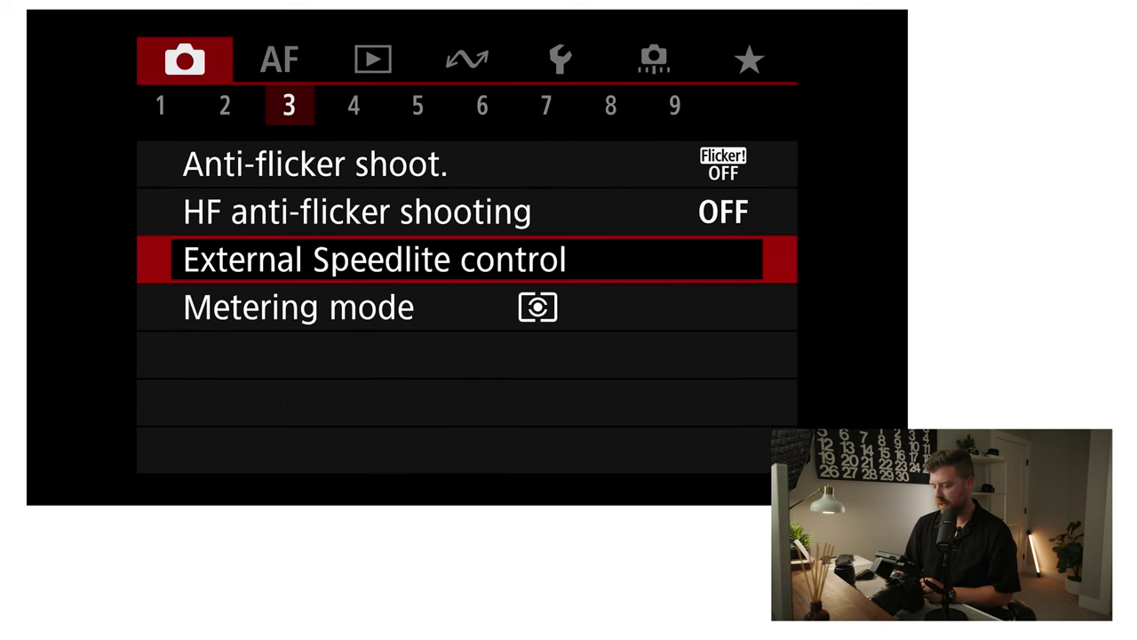
# - Open Metering mode, preview Partial, and keep Evaluative metering
pyautogui.press('Down')
pyautogui.press('Return')
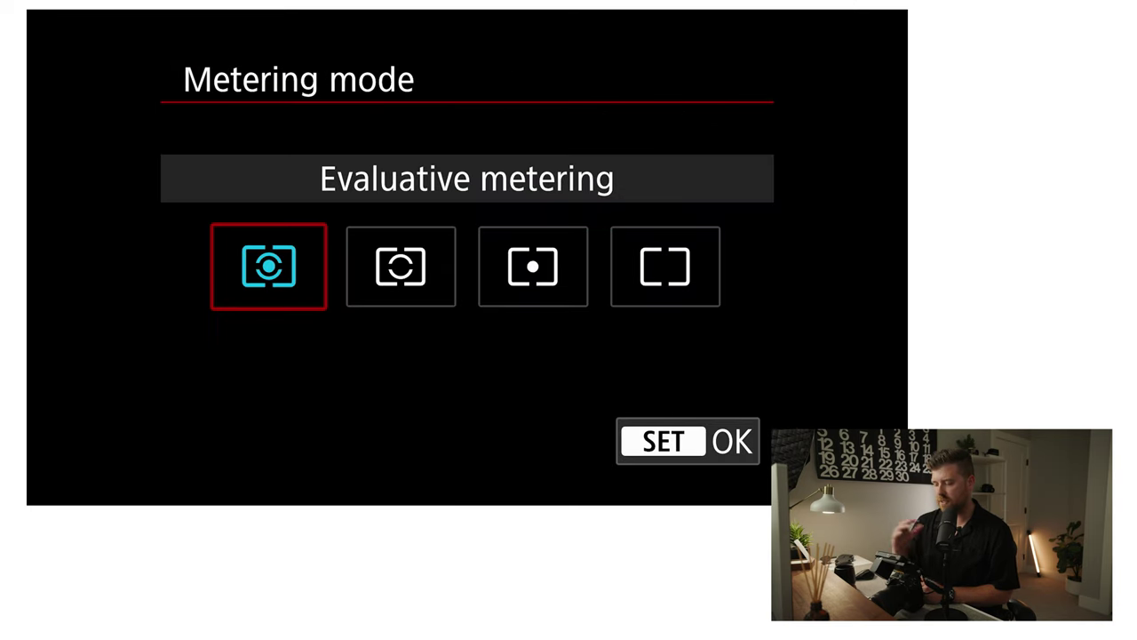
pyautogui.press('Right')
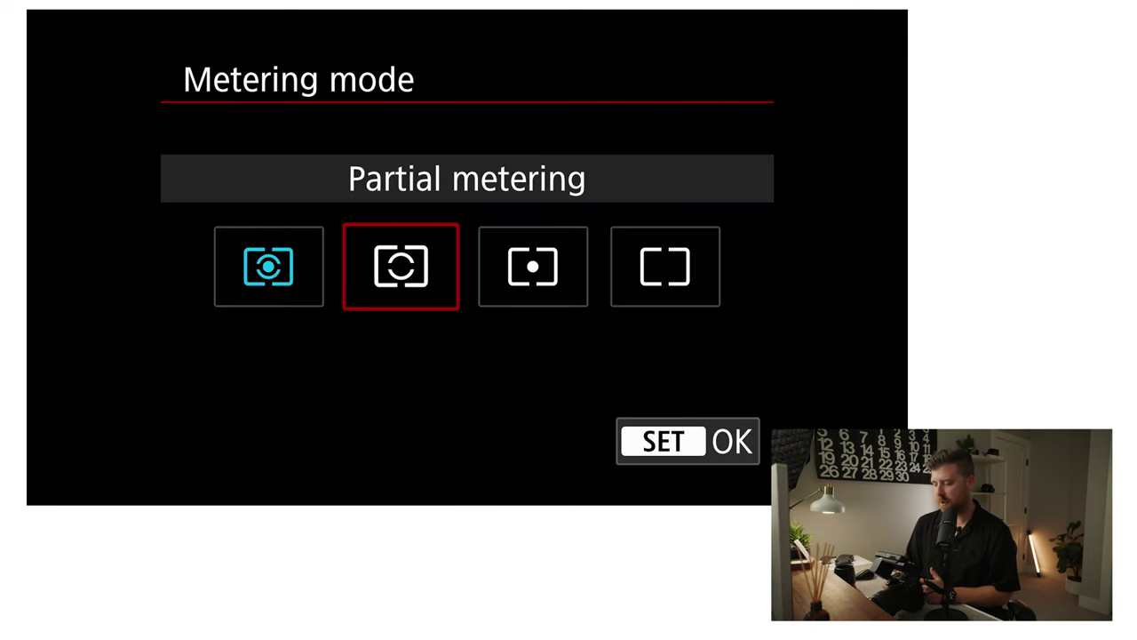
pyautogui.press('Escape')
pyautogui.press('Return')
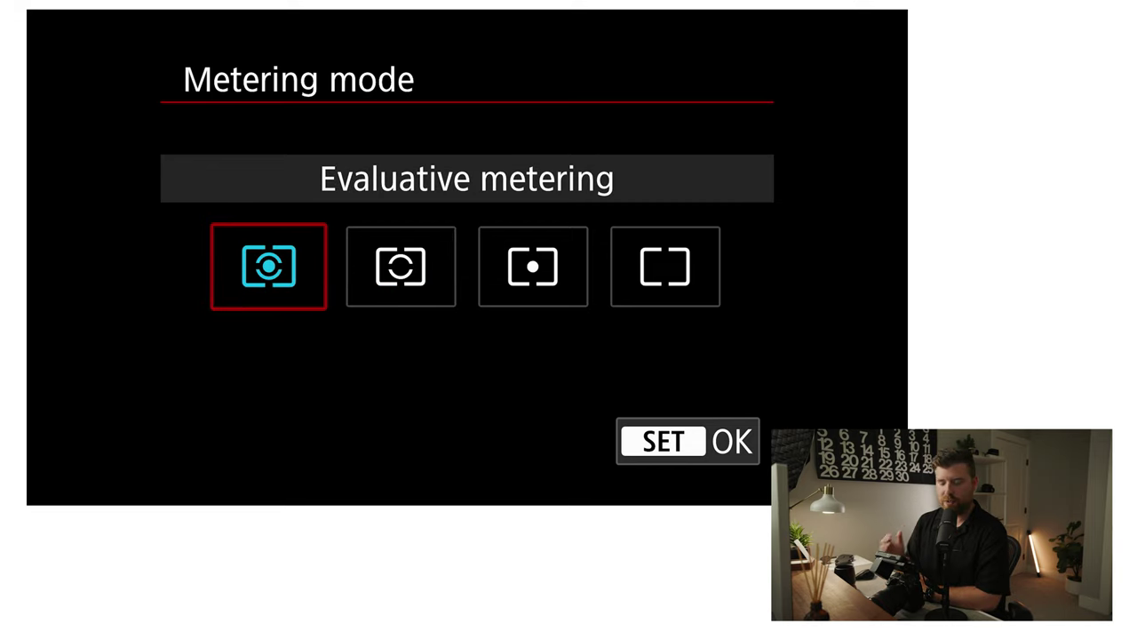
# - On tab 4, move from White balance past Set Custom WB and open the WB Shift/Bkt. grid
pyautogui.press('Escape')
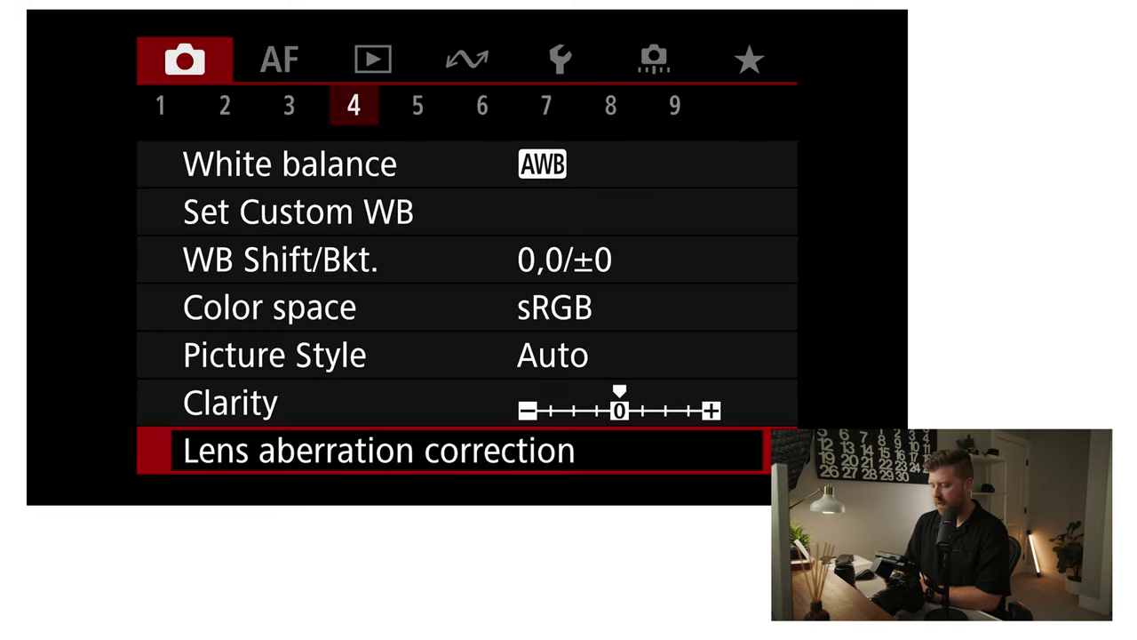
pyautogui.click(445, 259)
pyautogui.click(444, 163)
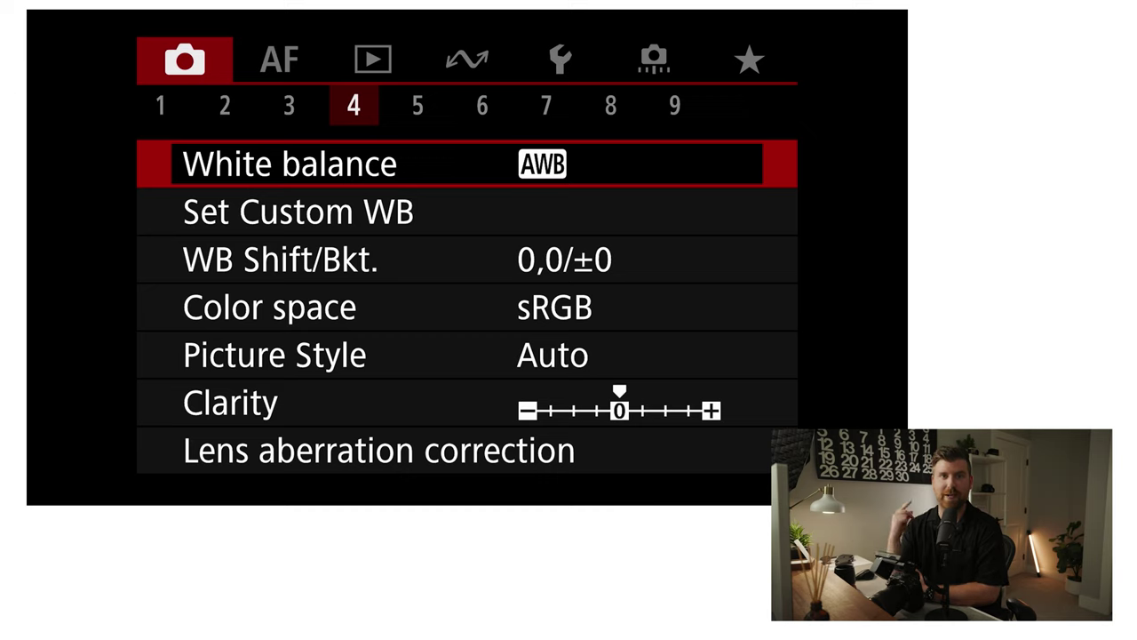
pyautogui.click(293, 212)
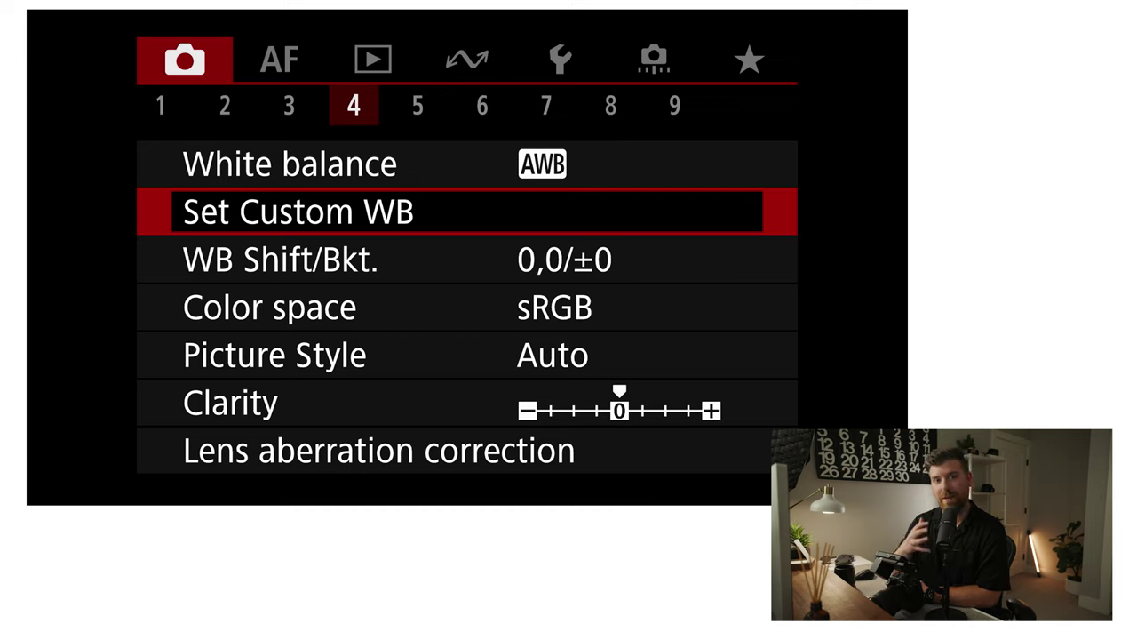
pyautogui.click(279, 260)
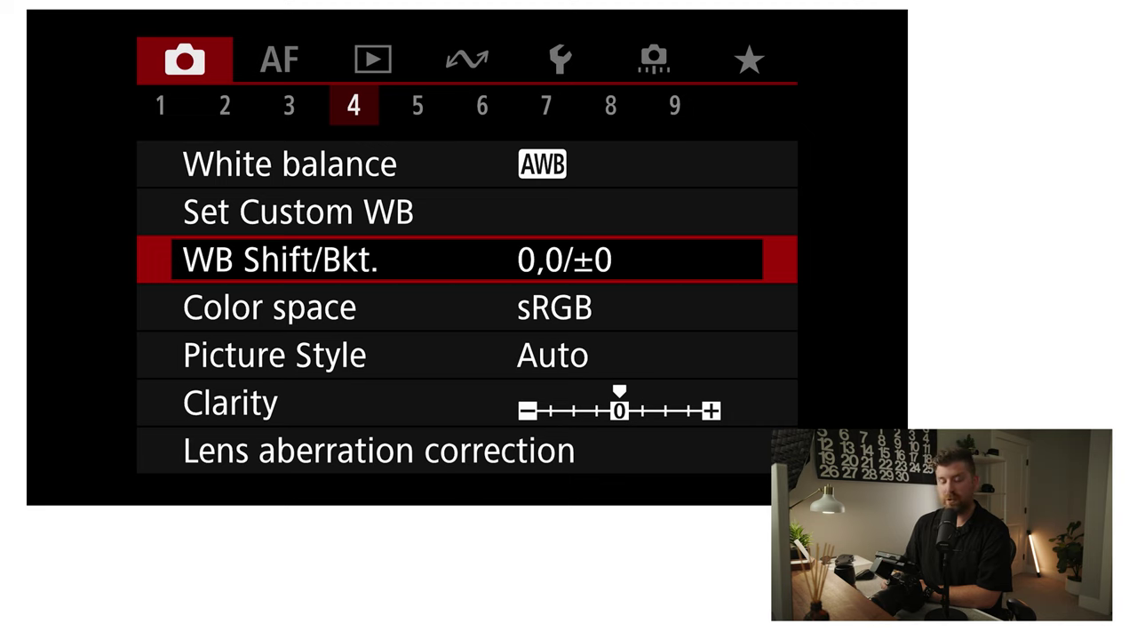
pyautogui.press('Return')
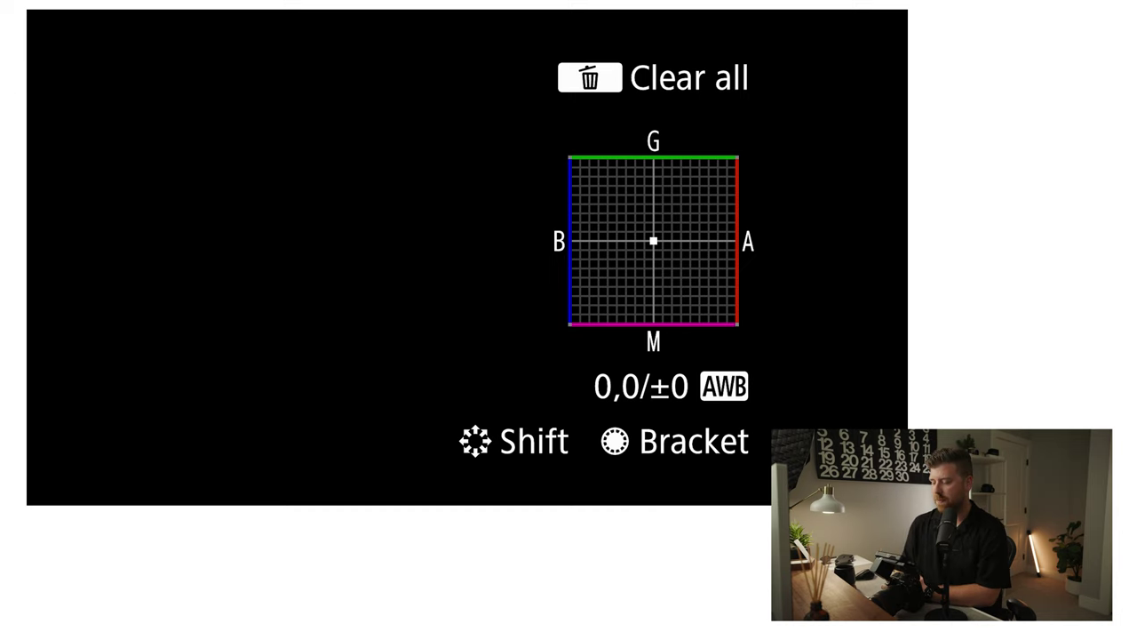
# - Shift the white balance toward magenta, settling at M1
pyautogui.press('Down')
pyautogui.press('Down')
pyautogui.press('Up')
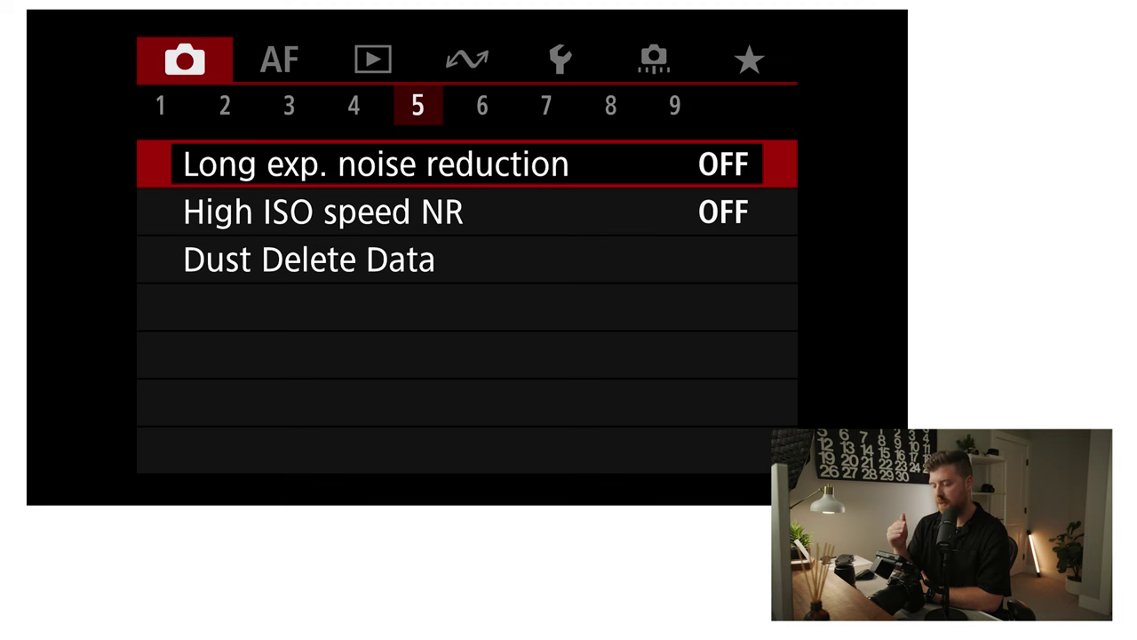
# - Check Dust Delete Data, then open Focus bracketing on tab 6, still disabled with 40 shots
pyautogui.press('Down')
pyautogui.press('Down')
pyautogui.press('Return')
pyautogui.press('Return')
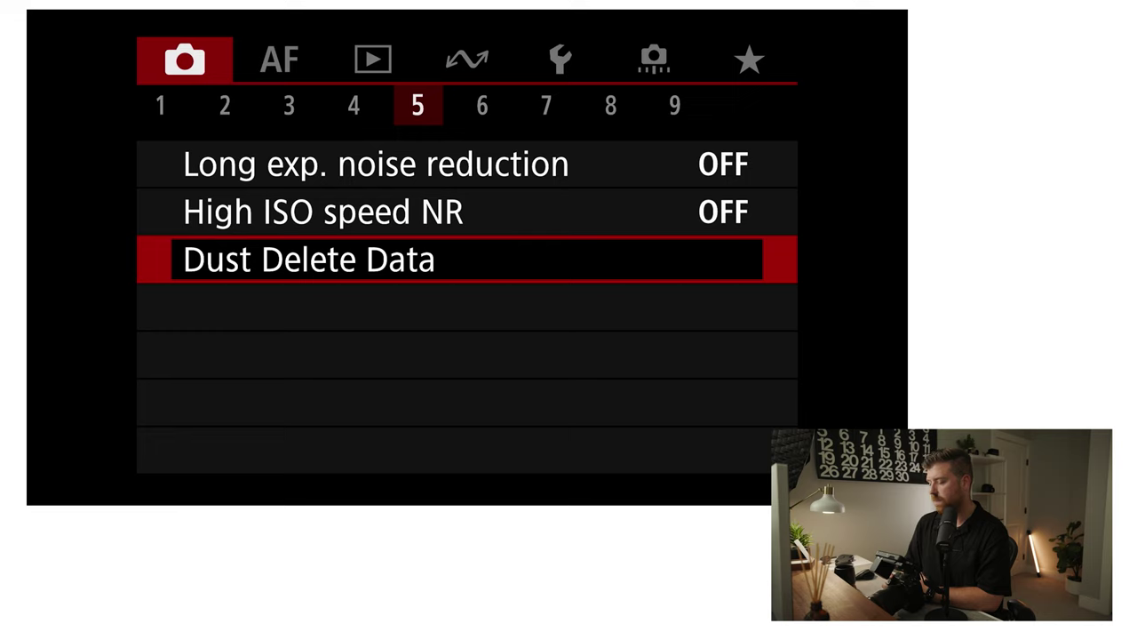
pyautogui.press('Right')
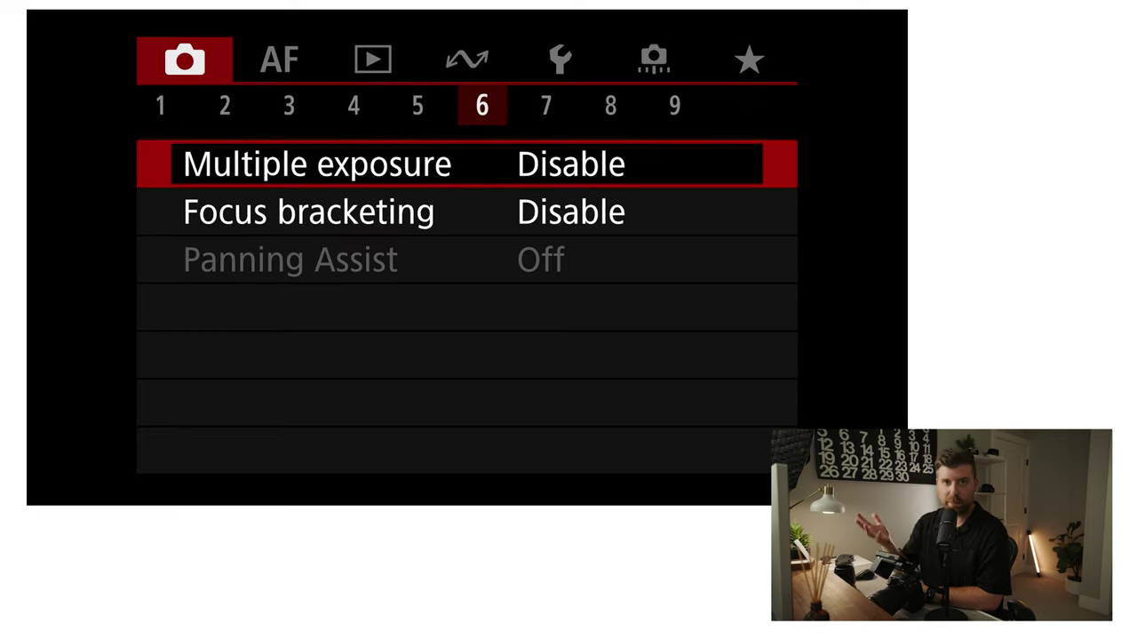
pyautogui.press('Down')
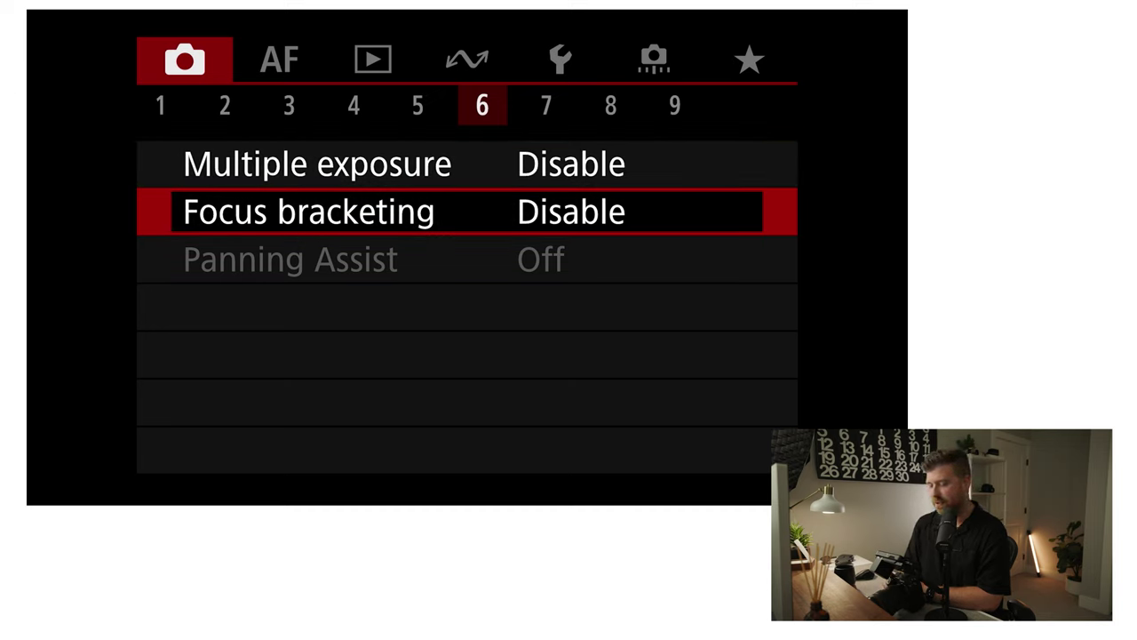
pyautogui.press('Return')
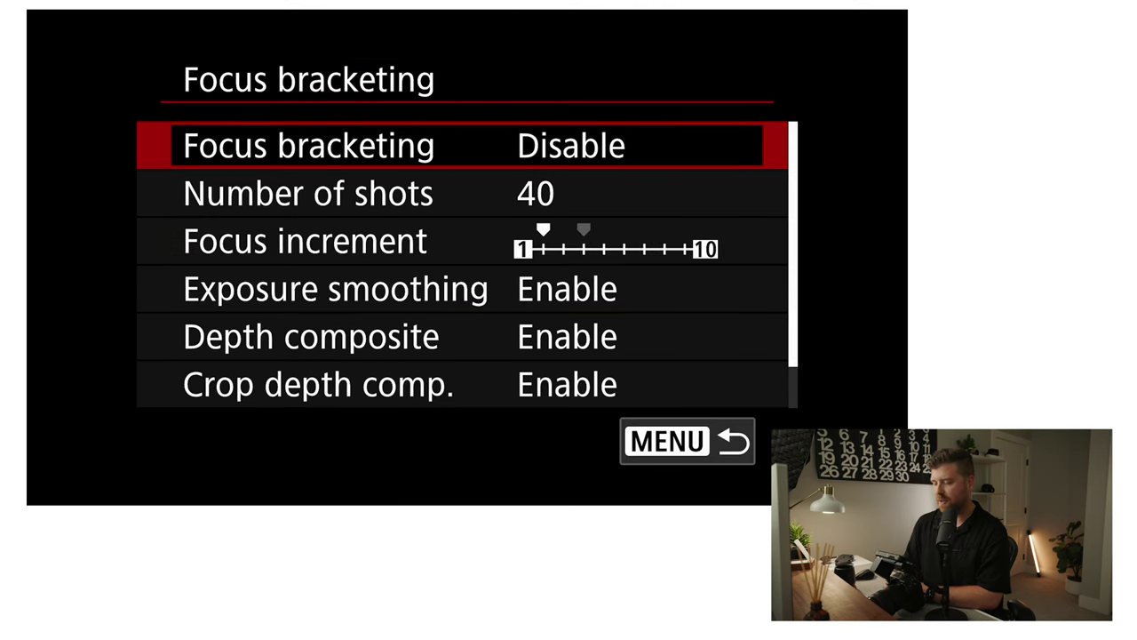
# - Browse Number of shots and return to Focus bracketing, leaving it disabled
pyautogui.press('Down')
pyautogui.press('Up')
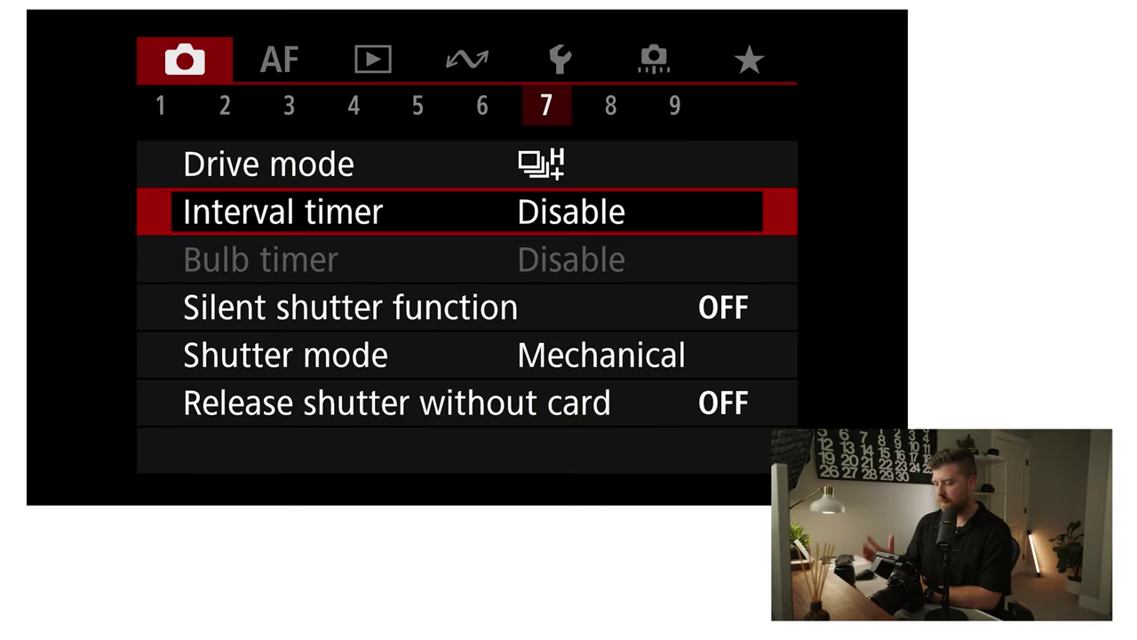
# - Review Bulb timer, Silent shutter function and Shutter mode on tab 7, then advance to tab 8
pyautogui.click(260, 259)
pyautogui.click(350, 306)
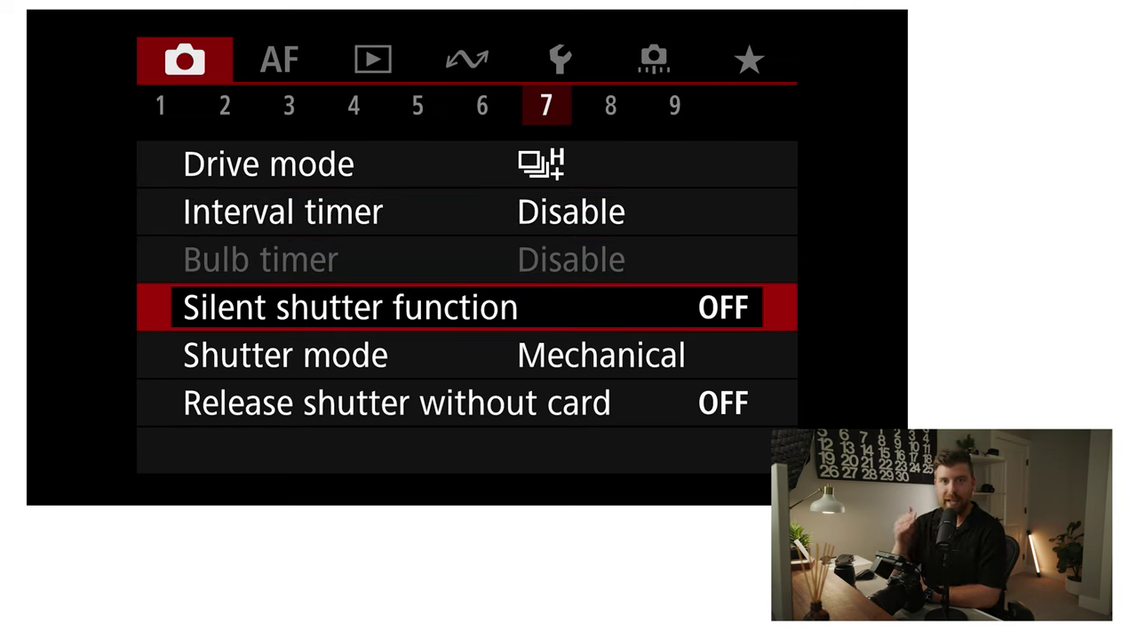
pyautogui.click(285, 354)
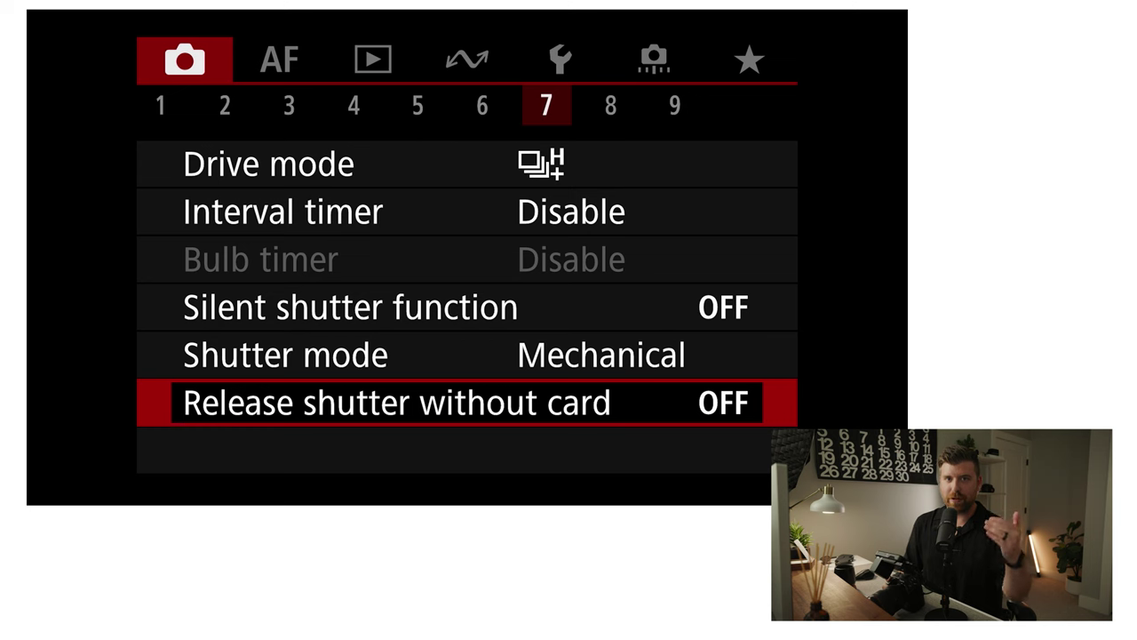
pyautogui.press('Down')
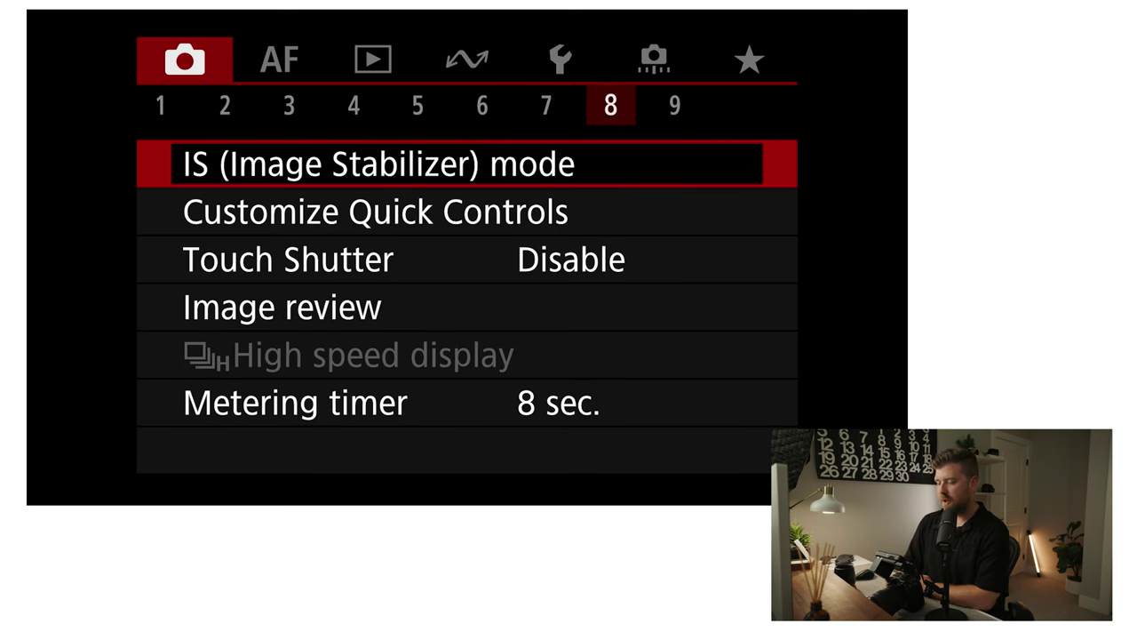
# - Open IS (Image Stabilizer) mode and its Still photo IS choices
pyautogui.press('Return')
pyautogui.press('Down')
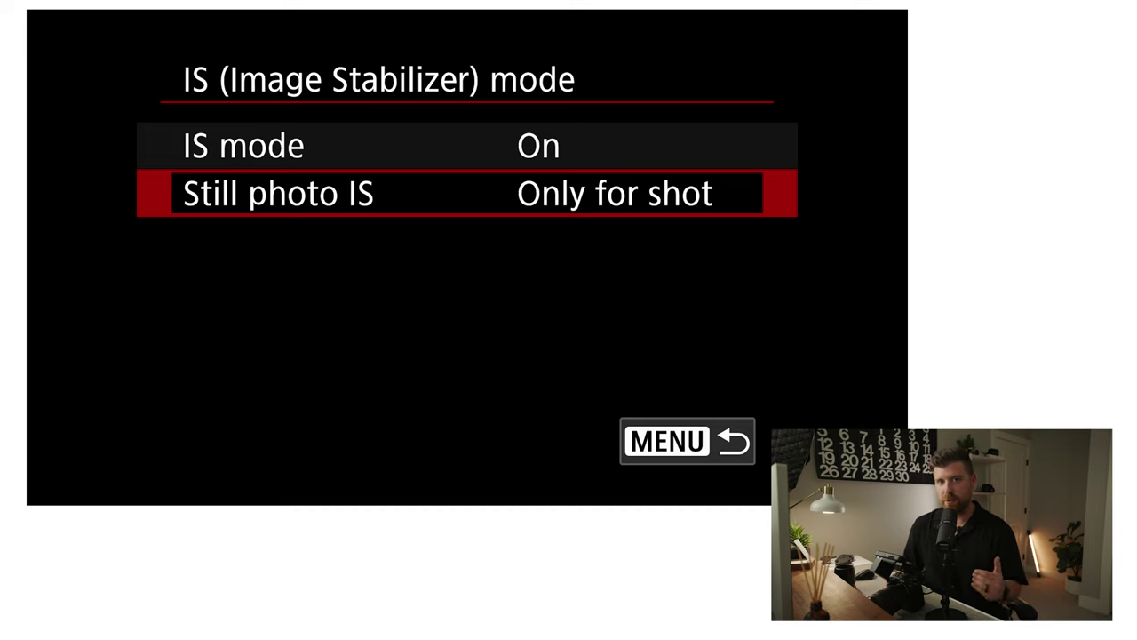
pyautogui.press('Return')
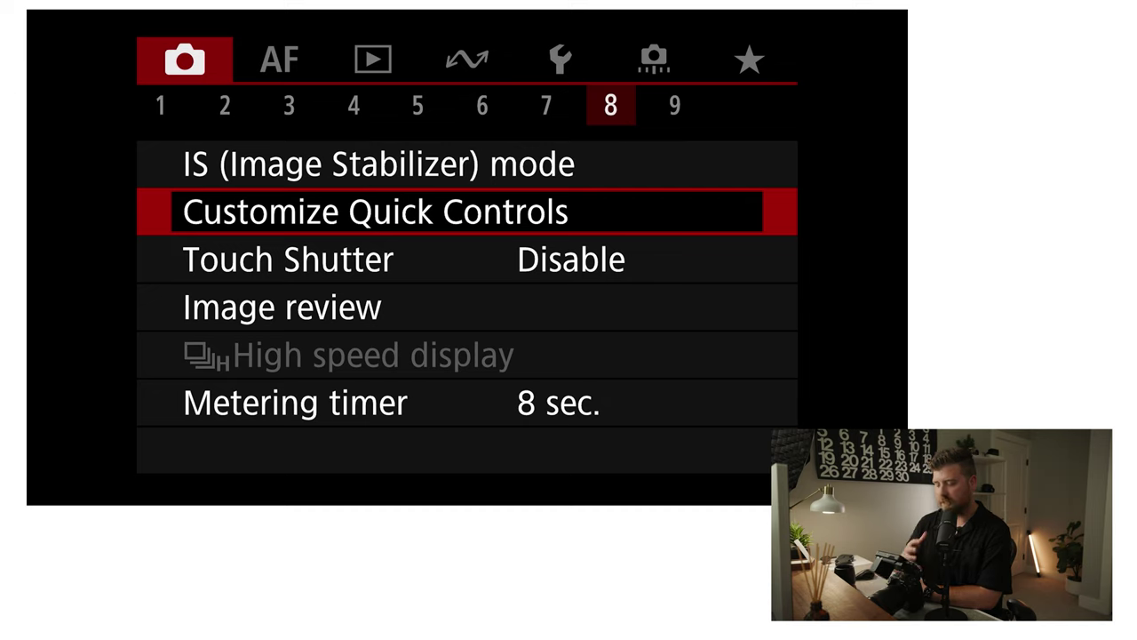
# - Move down tab 8 to the Touch Shutter setting
pyautogui.press('Down')
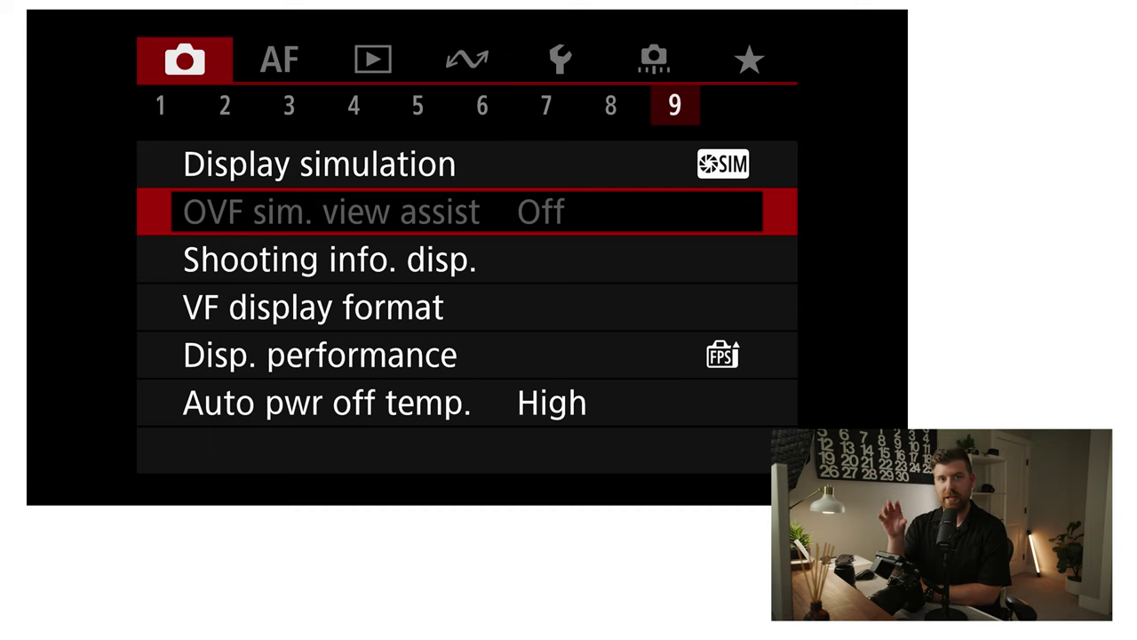
# - Try OVF sim. view assist, dismiss its not-available message, and enter Shooting info. disp
pyautogui.press('Return')
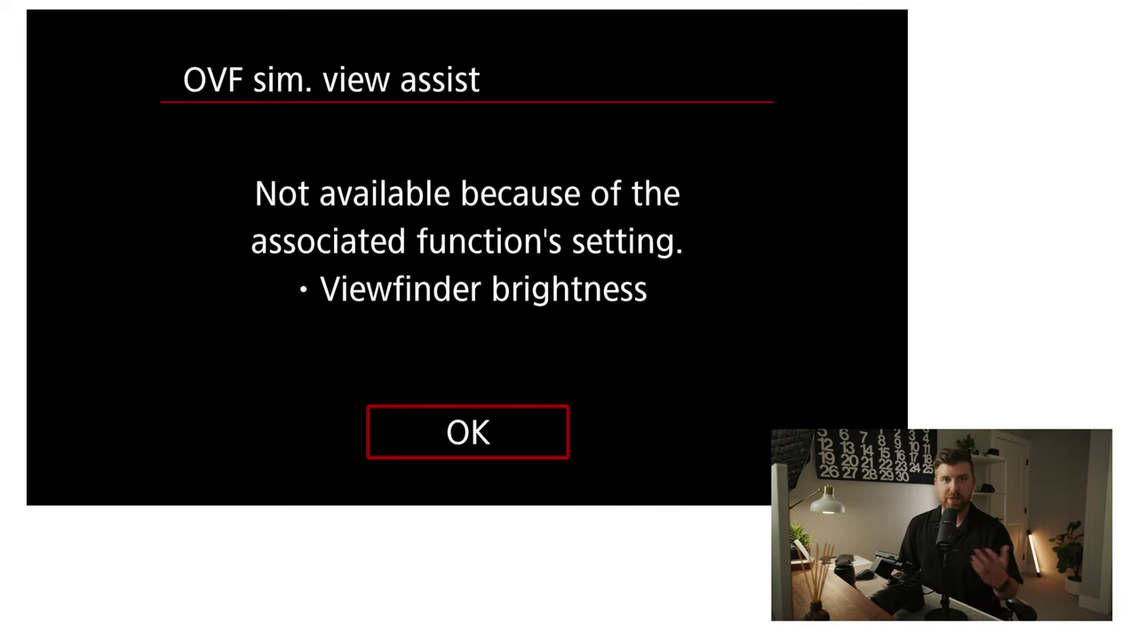
pyautogui.press('Return')
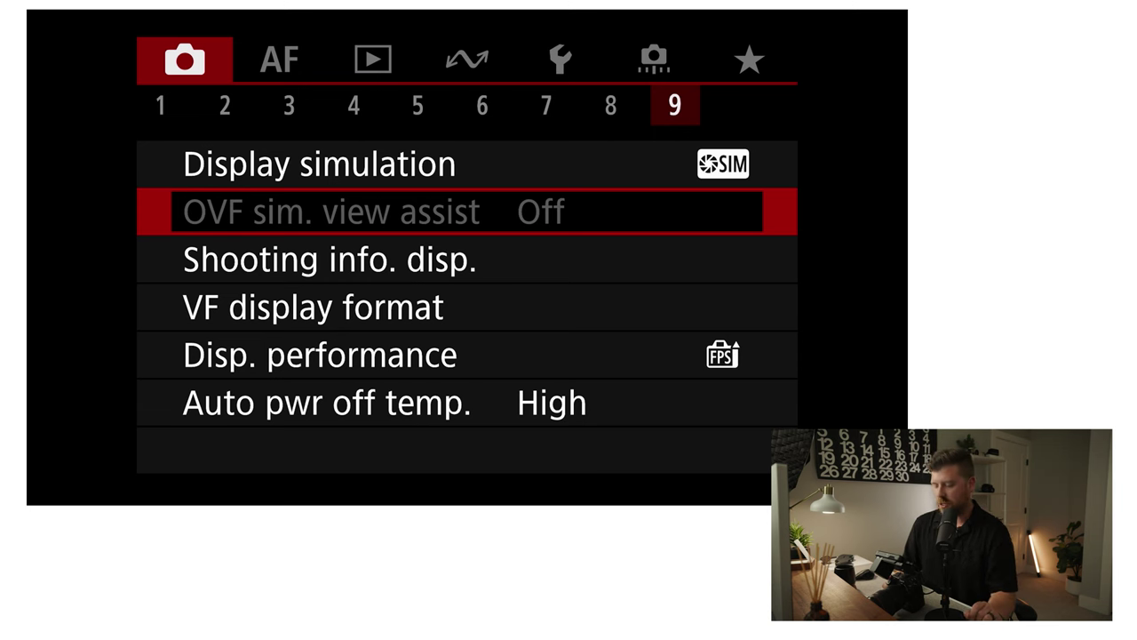
pyautogui.press('Down')
pyautogui.press('Return')
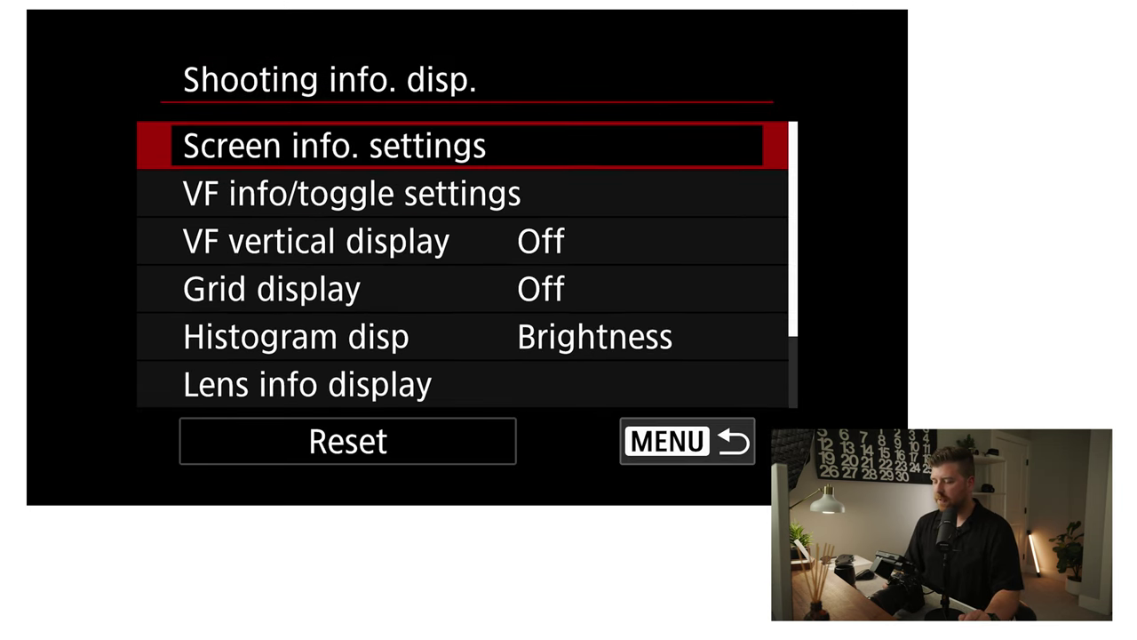
# - Review the Shooting info. disp. options: Grid display Off and Histogram disp Brightness
pyautogui.press('Down')
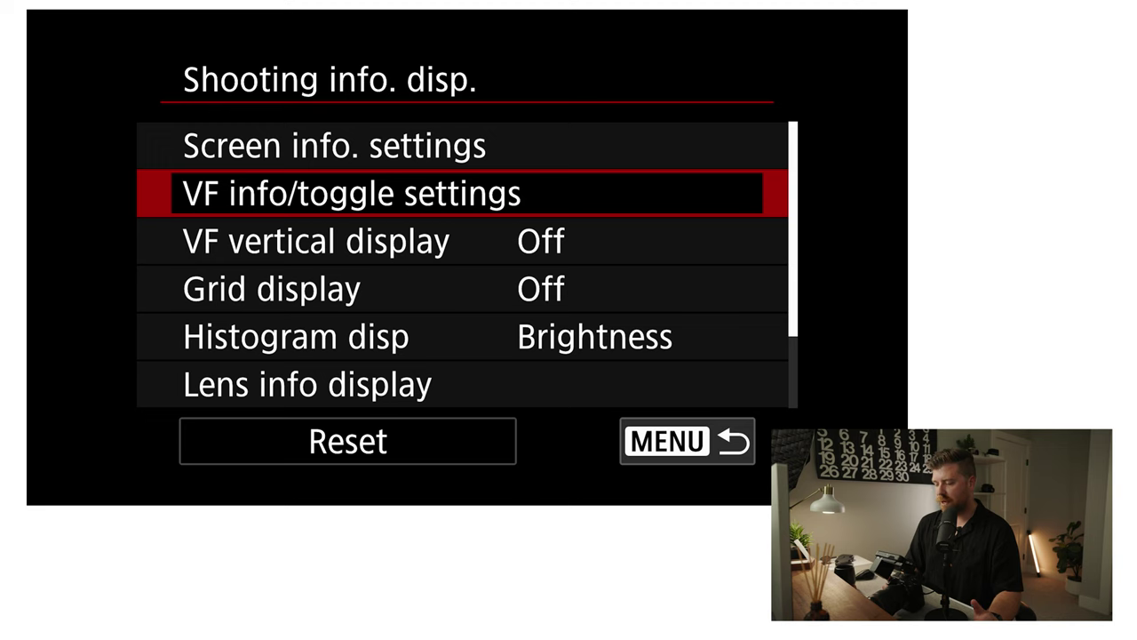
pyautogui.press('Down')
pyautogui.press('Down')
pyautogui.press('Down')
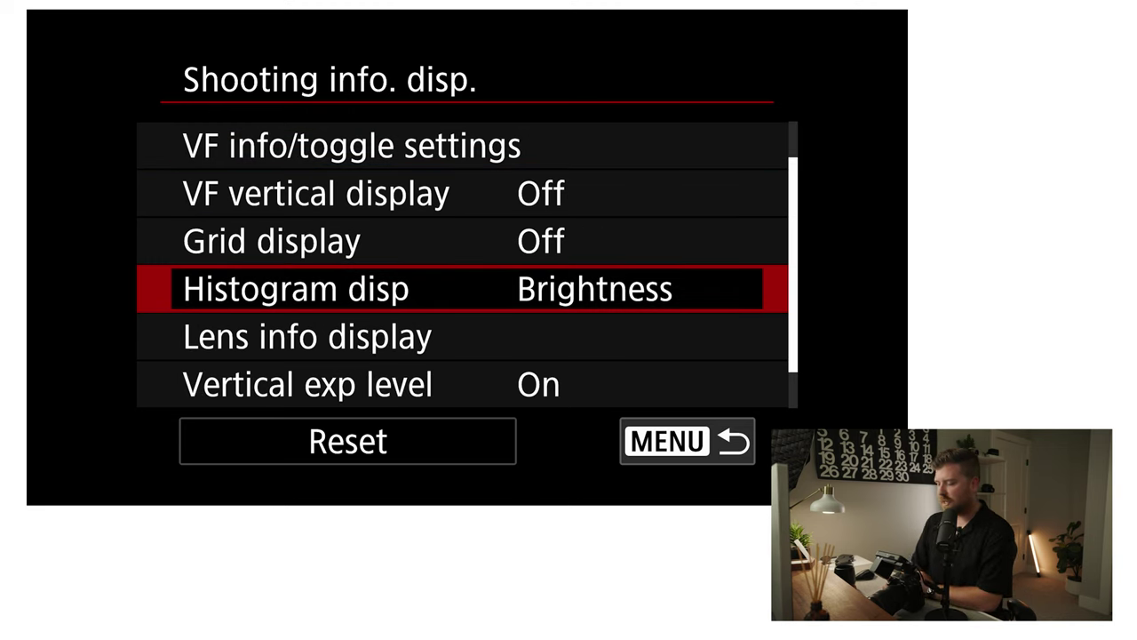
pyautogui.press('Up')
pyautogui.press('Up')
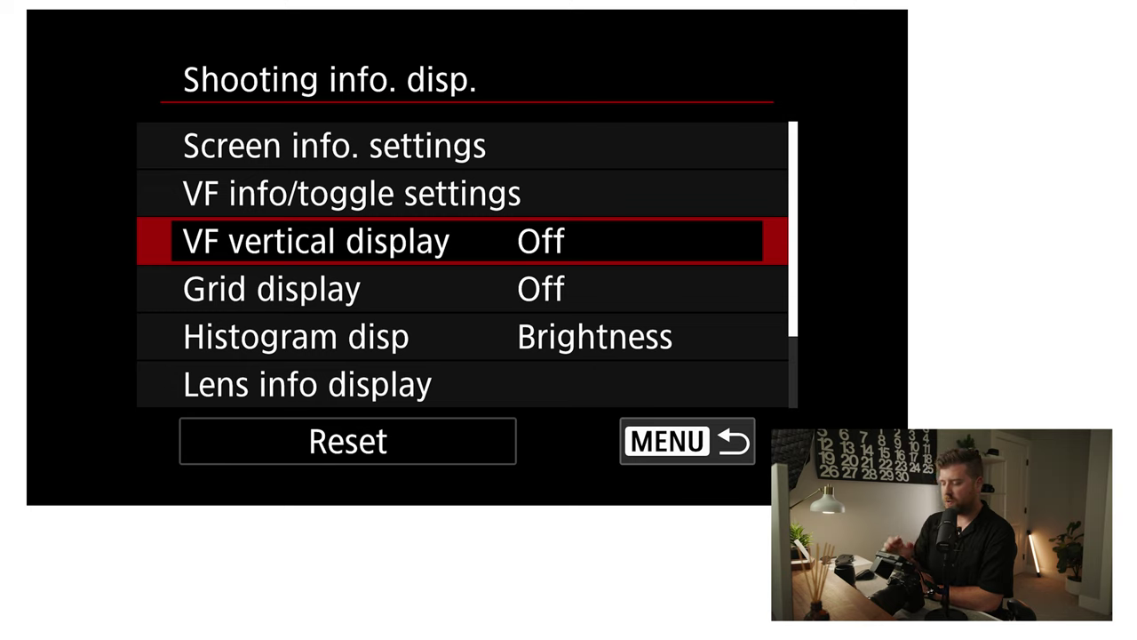